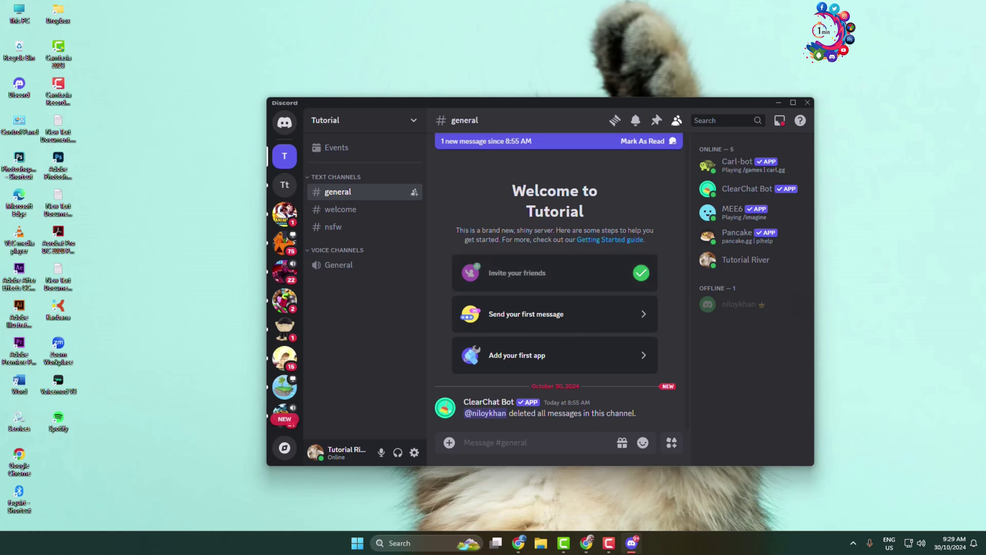
Switch from the Discord Tutorial server to the Chrome new tab page
{"action": "mouse_move", "coordinate": [640, 541]}
{"action": "left_click", "coordinate": [586, 543]}
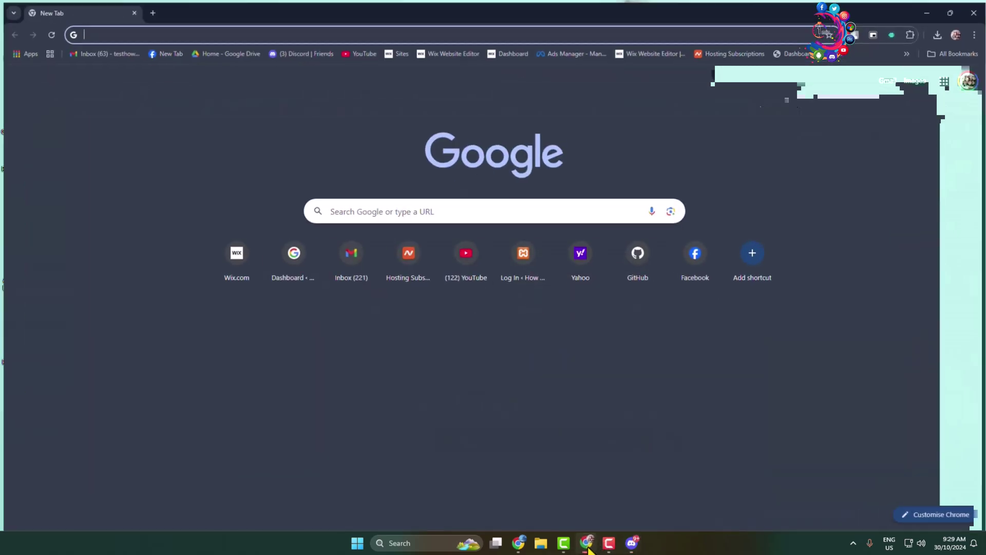
Google 'download voicemod' and open the official voicemod.net result
{"action": "type", "text": "dow"}
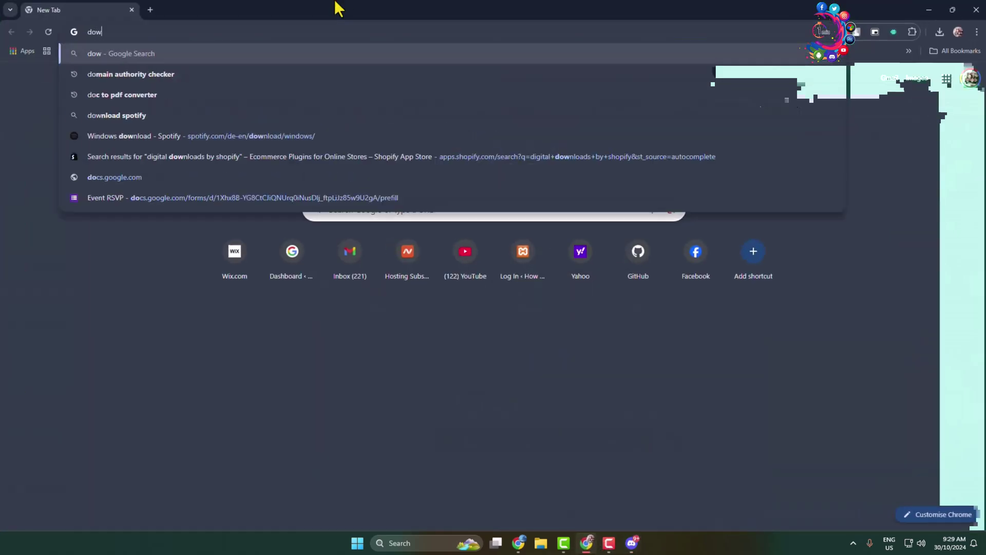
{"action": "type", "text": "nload voicemod"}
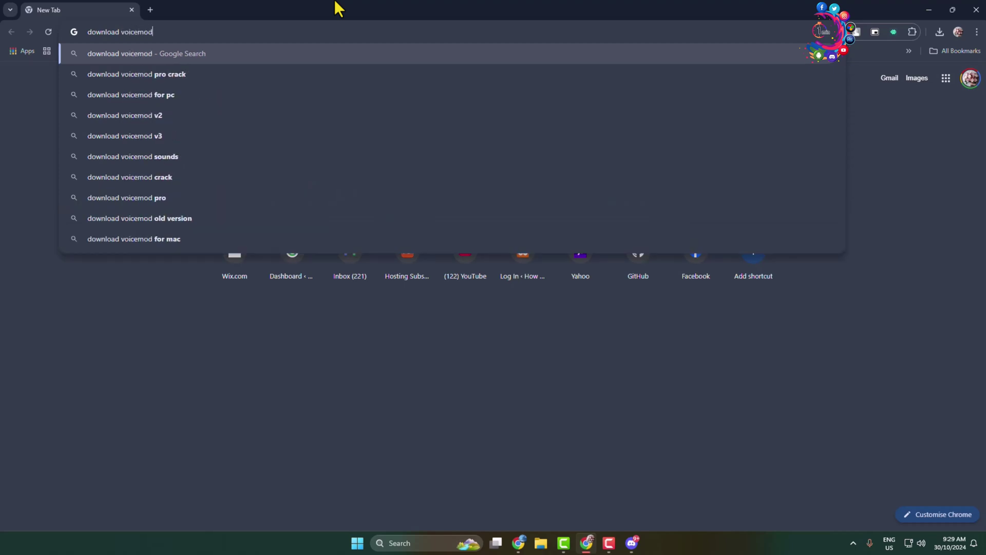
{"action": "key", "text": "Return"}
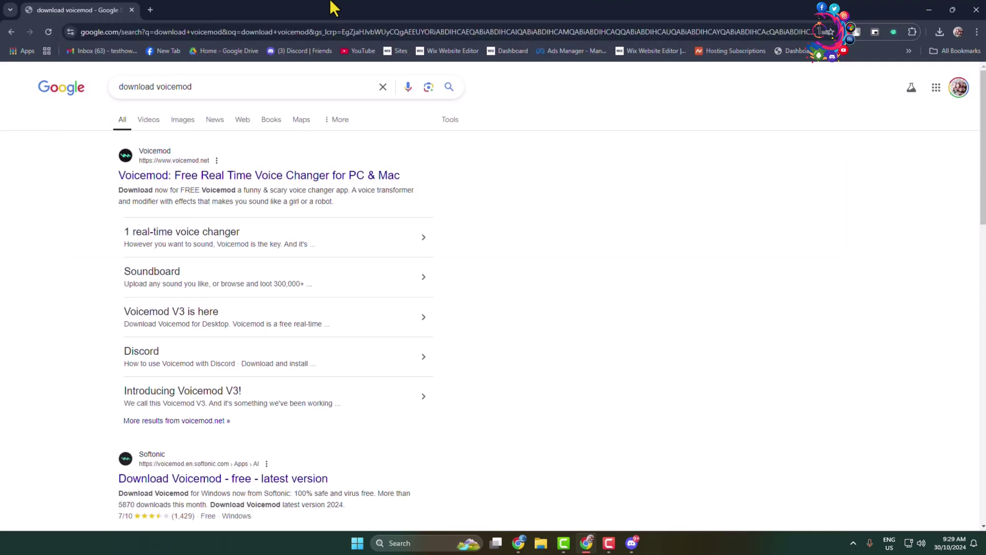
{"action": "left_click", "coordinate": [162, 176]}
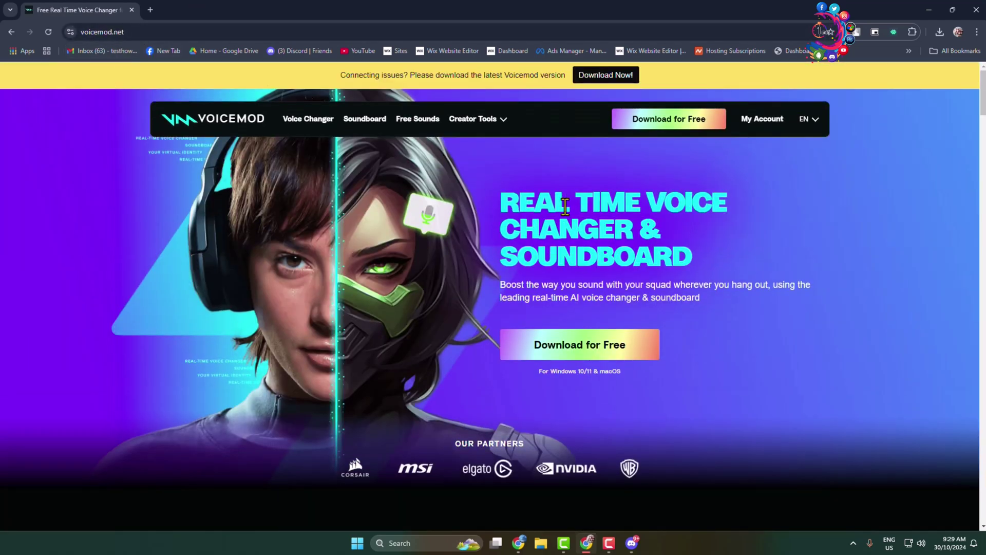
Sign up for Voicemod with a Google account to start the installer download, then minimise Chrome
{"action": "left_click", "coordinate": [581, 350]}
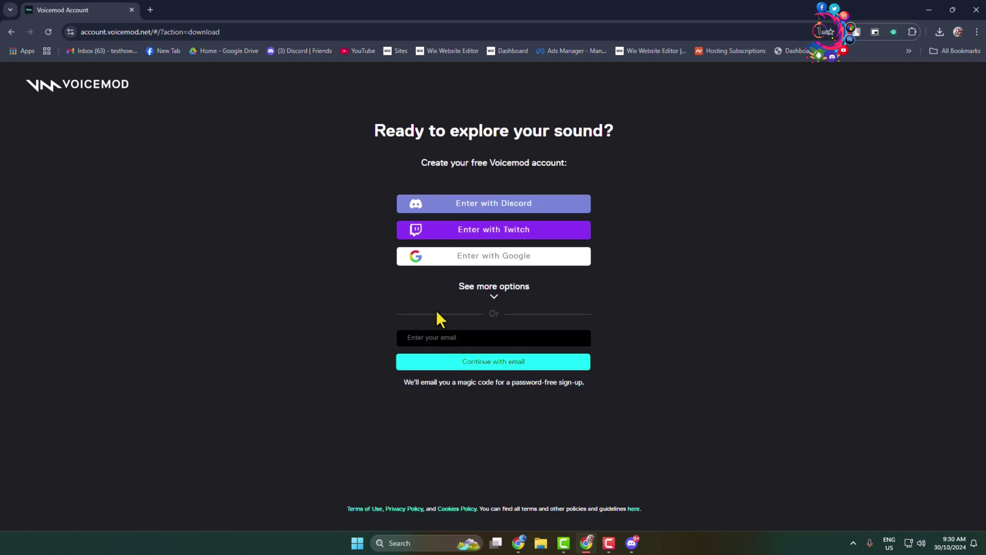
{"action": "left_click", "coordinate": [496, 260]}
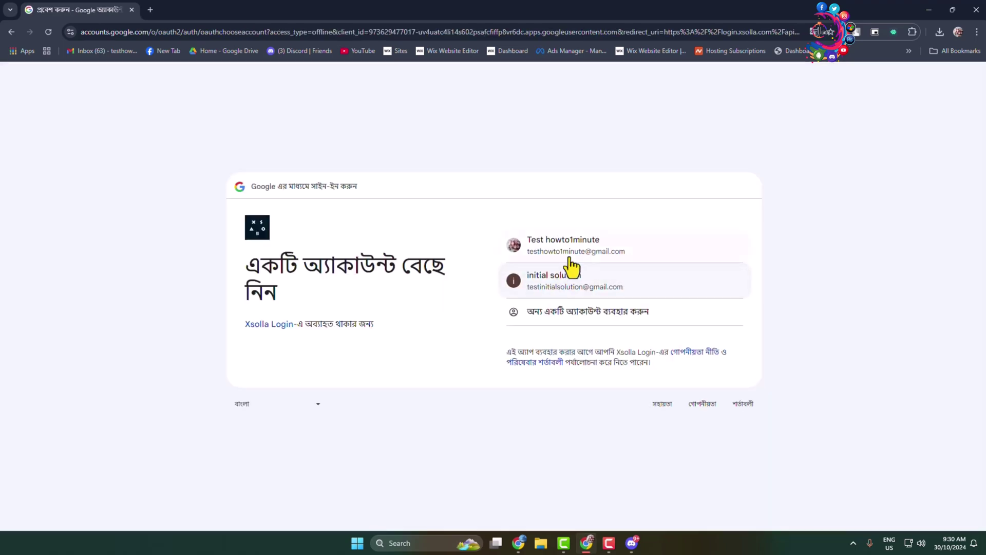
{"action": "left_click", "coordinate": [570, 262]}
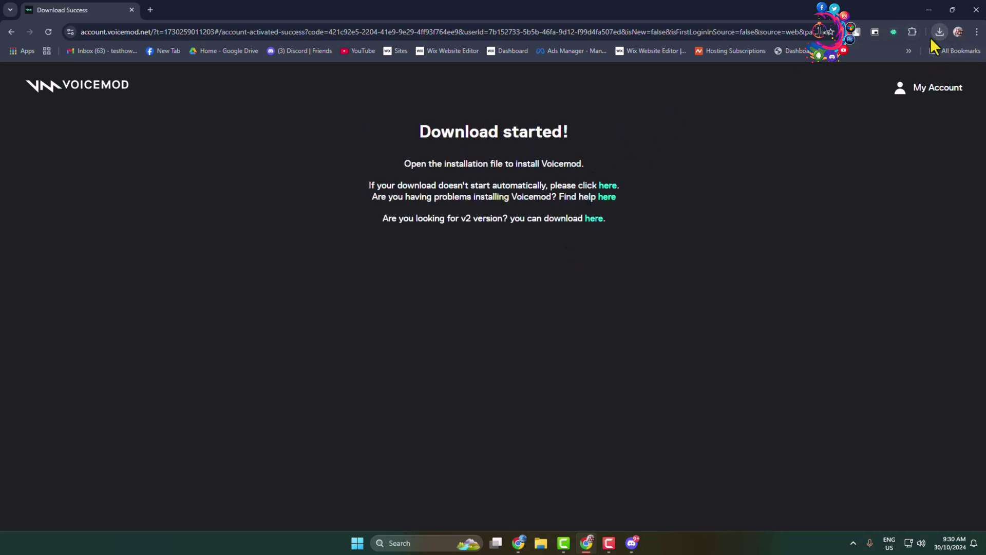
{"action": "left_click", "coordinate": [930, 9]}
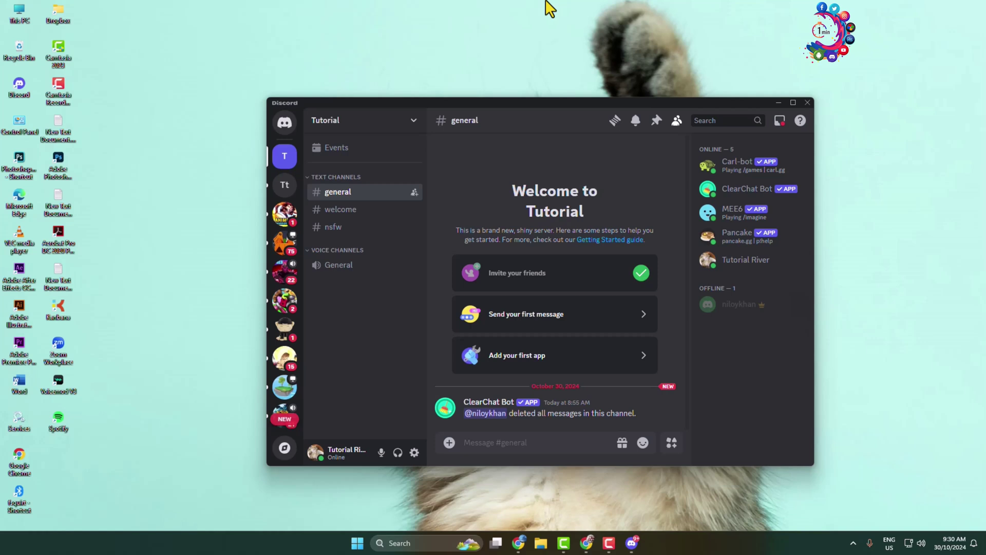
Move the Discord window aside and launch Voicemod V3 from its desktop shortcut
{"action": "left_click_drag", "start_coordinate": [517, 100], "coordinate": [531, 76]}
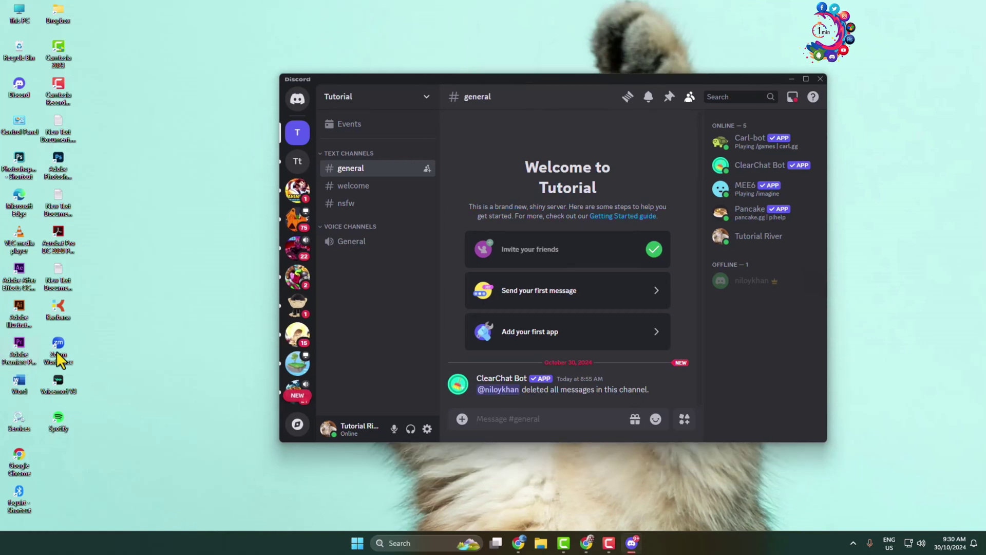
{"action": "double_click", "coordinate": [65, 390]}
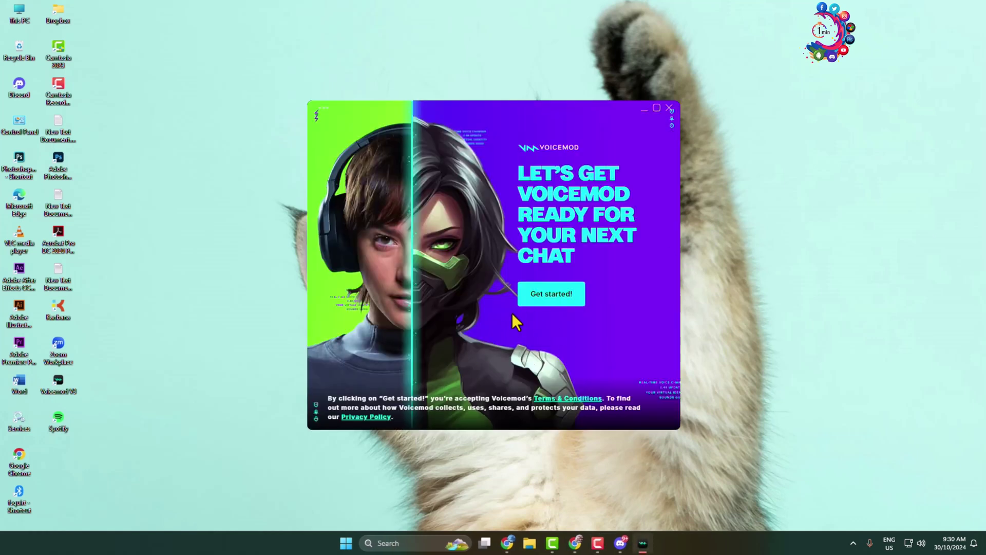
Complete Voicemod setup with USB PnP microphone input and High Definition Audio speakers output
{"action": "left_click", "coordinate": [538, 298]}
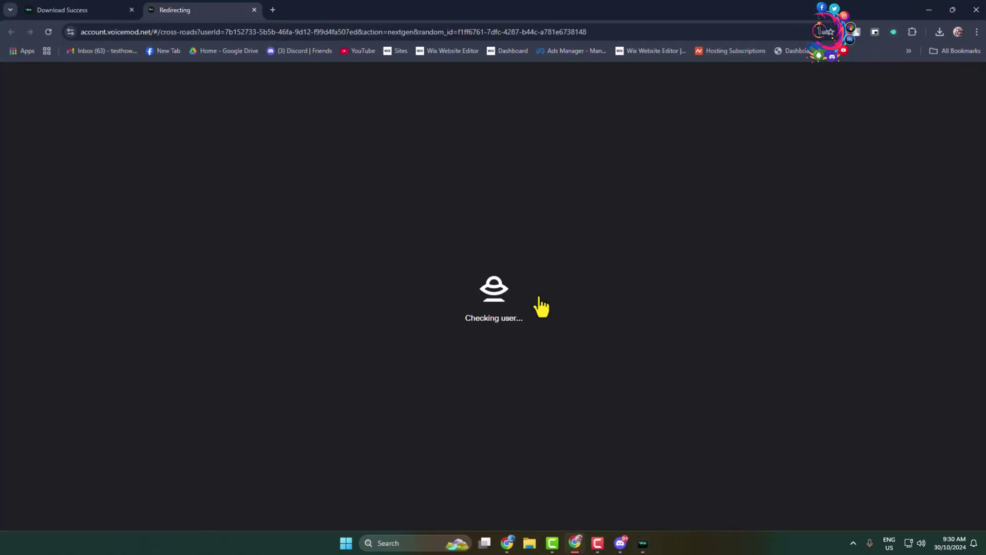
{"action": "left_click", "coordinate": [478, 312]}
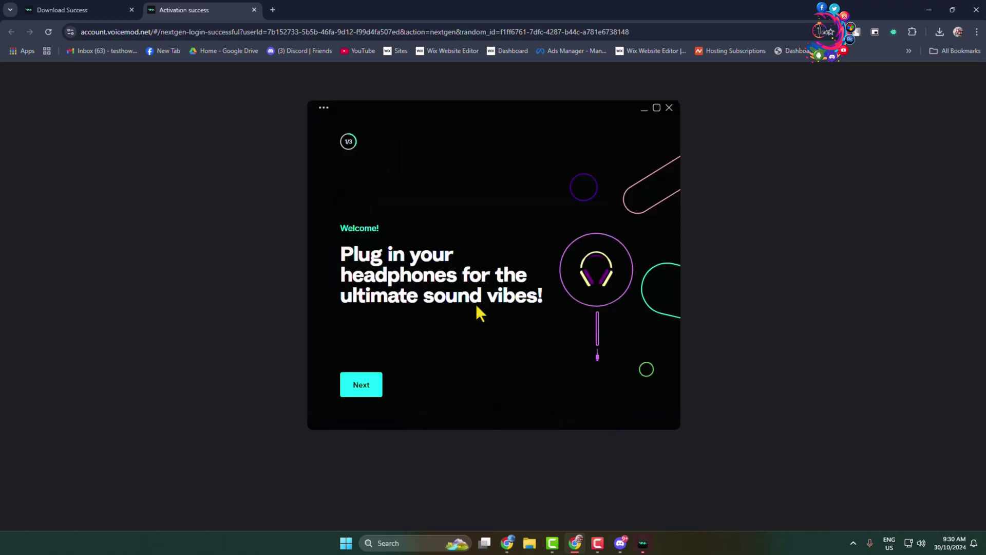
{"action": "left_click", "coordinate": [362, 391]}
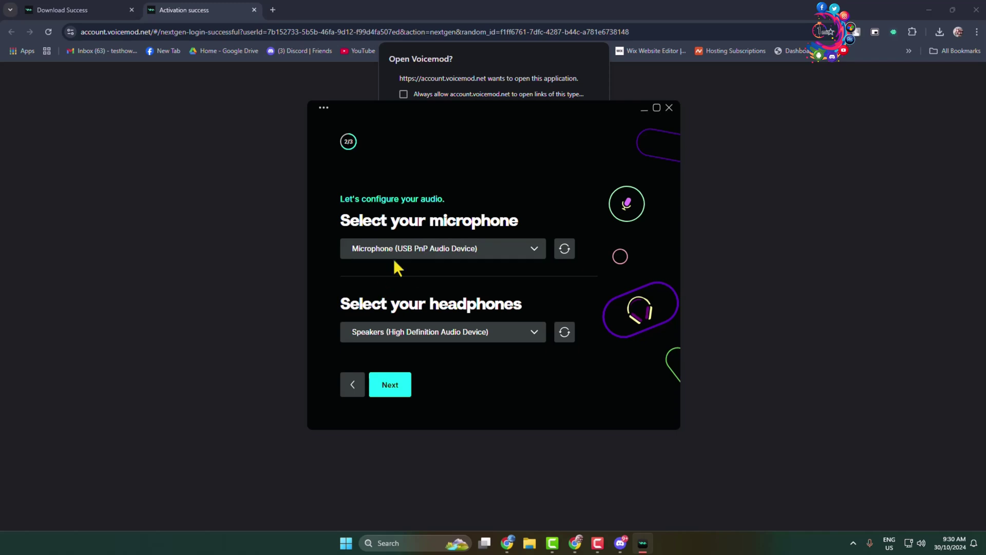
{"action": "left_click", "coordinate": [532, 254]}
{"action": "left_click", "coordinate": [367, 270]}
{"action": "left_click", "coordinate": [529, 334]}
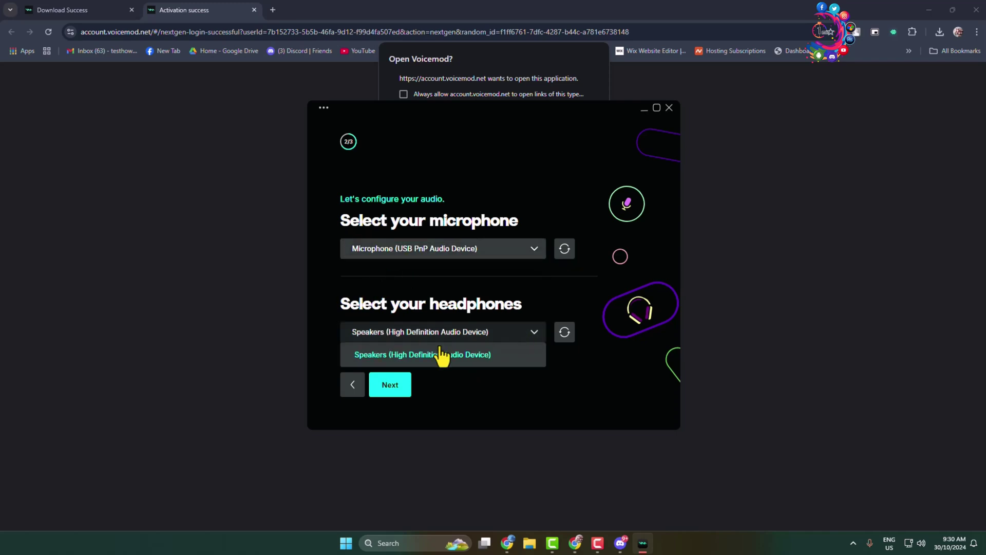
{"action": "left_click", "coordinate": [427, 354]}
{"action": "left_click", "coordinate": [397, 392]}
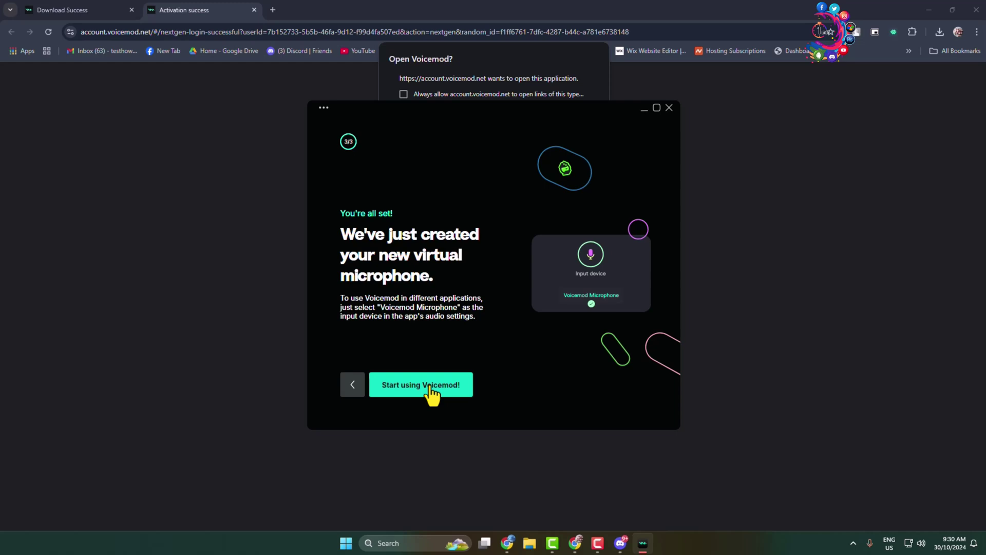
{"action": "left_click", "coordinate": [430, 388]}
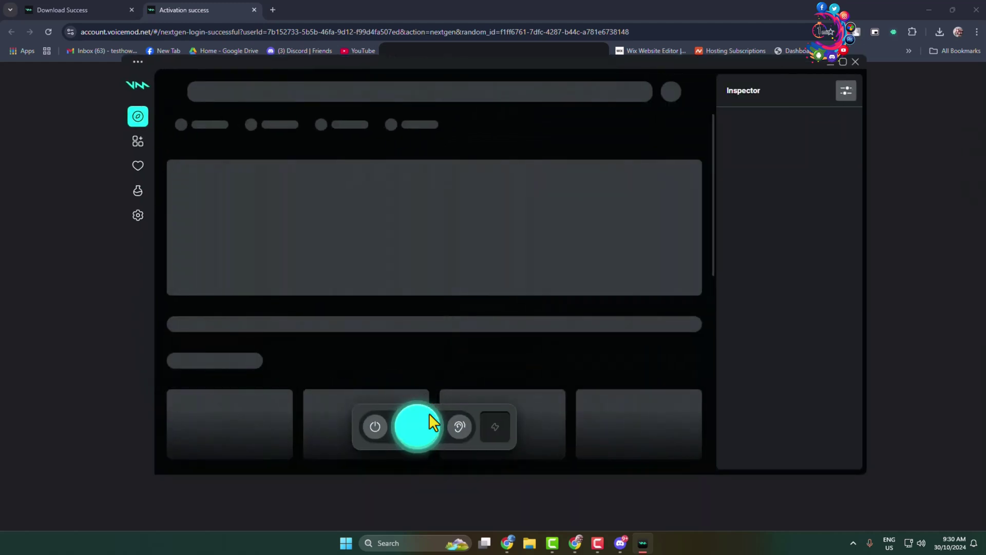
Minimise Chrome, reposition Voicemod and scroll through its Voices library
{"action": "left_click", "coordinate": [929, 10]}
{"action": "left_click_drag", "start_coordinate": [556, 71], "coordinate": [593, 64]}
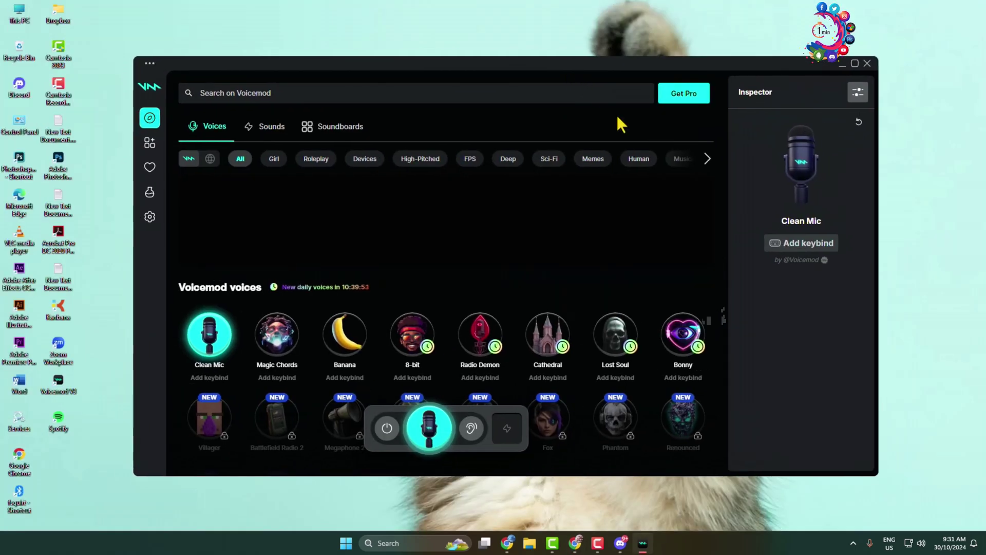
{"action": "scroll", "coordinate": [483, 329], "scroll_direction": "down", "scroll_amount": 4}
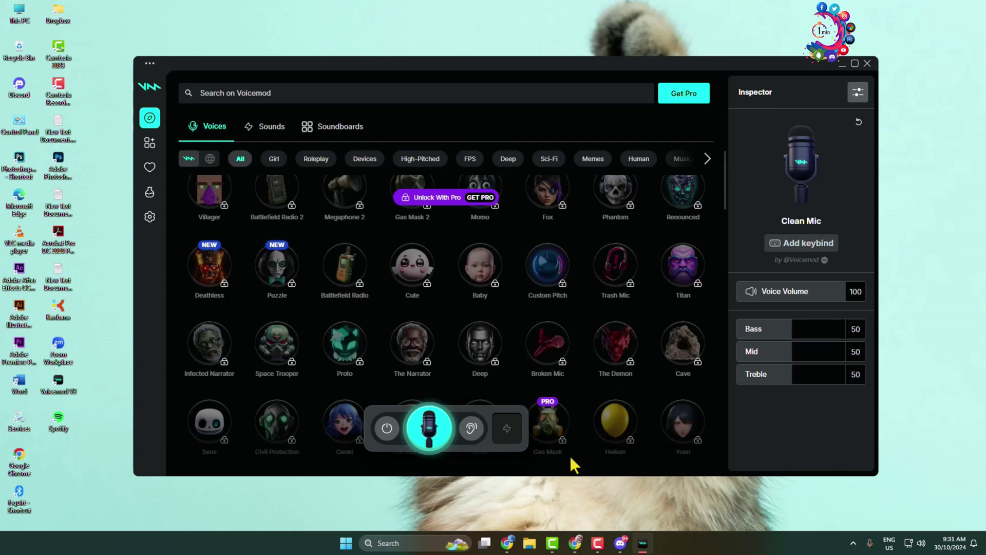
{"action": "left_click", "coordinate": [405, 544]}
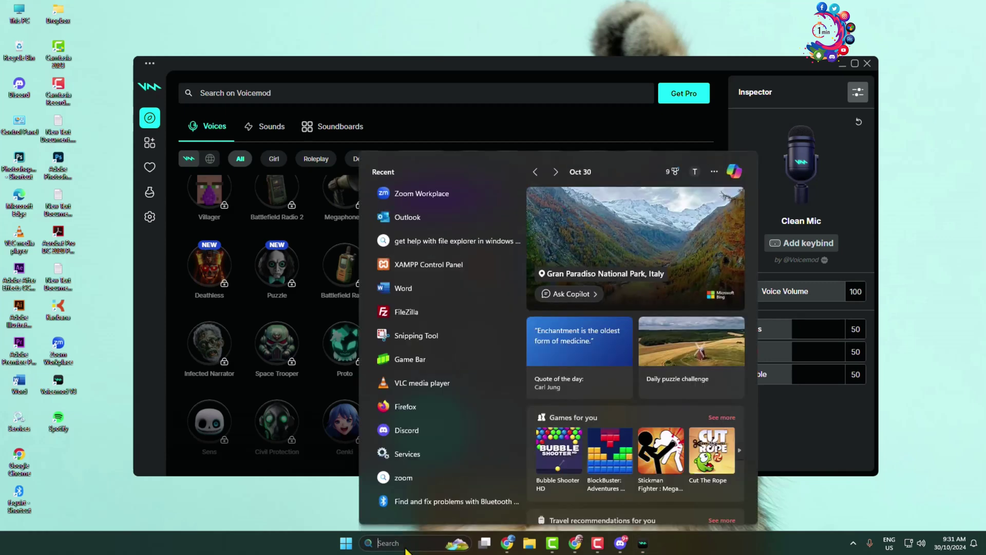
Search Windows for 'audio se' and open the Sound mixer options page
{"action": "type", "text": "audio"}
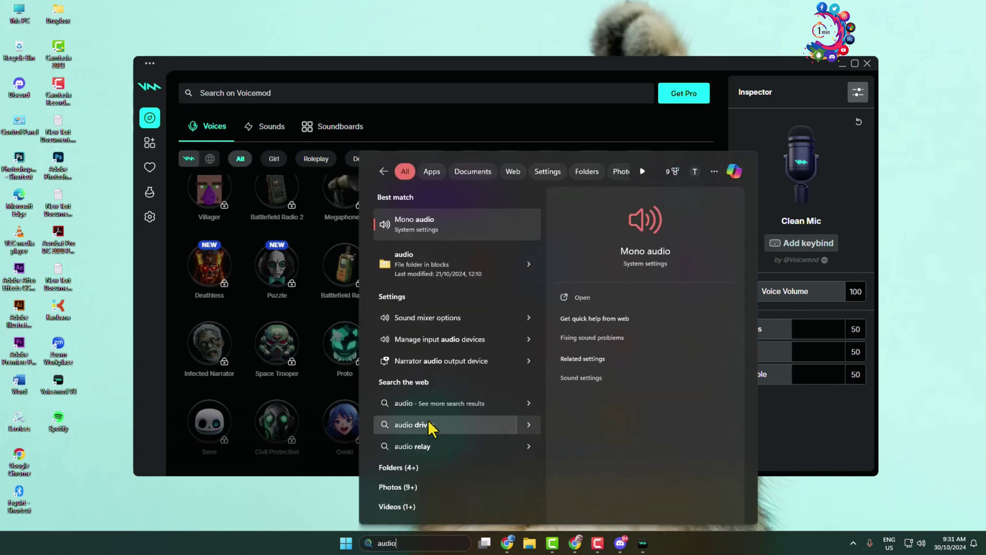
{"action": "type", "text": " se"}
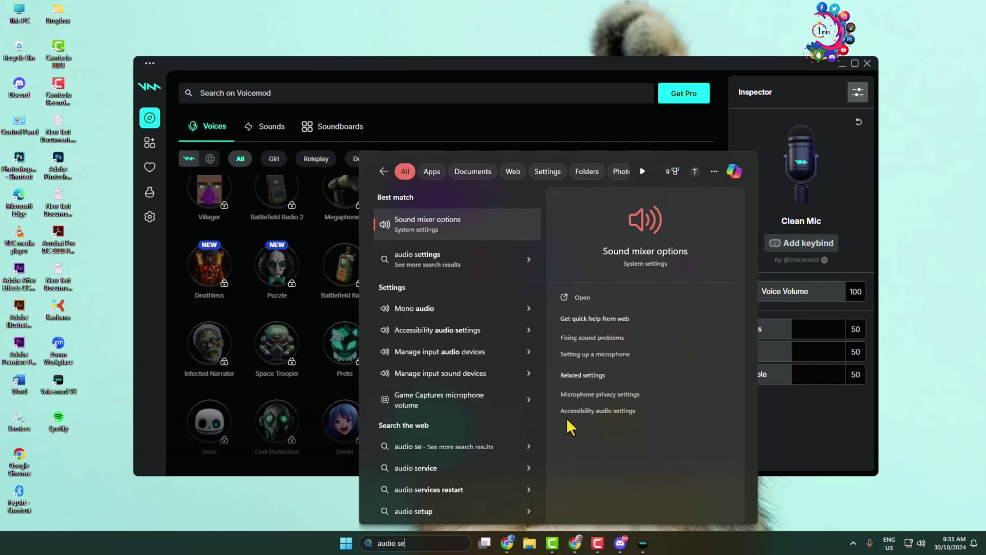
{"action": "left_click", "coordinate": [453, 226]}
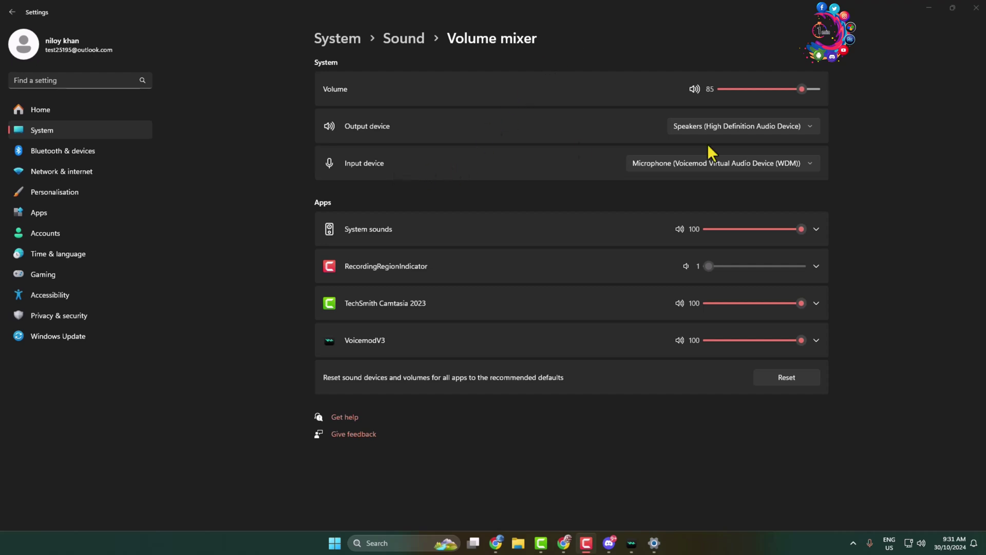
Set the Windows input device to Microphone (Voicemod Virtual Audio Device (WDM))
{"action": "left_click", "coordinate": [805, 164]}
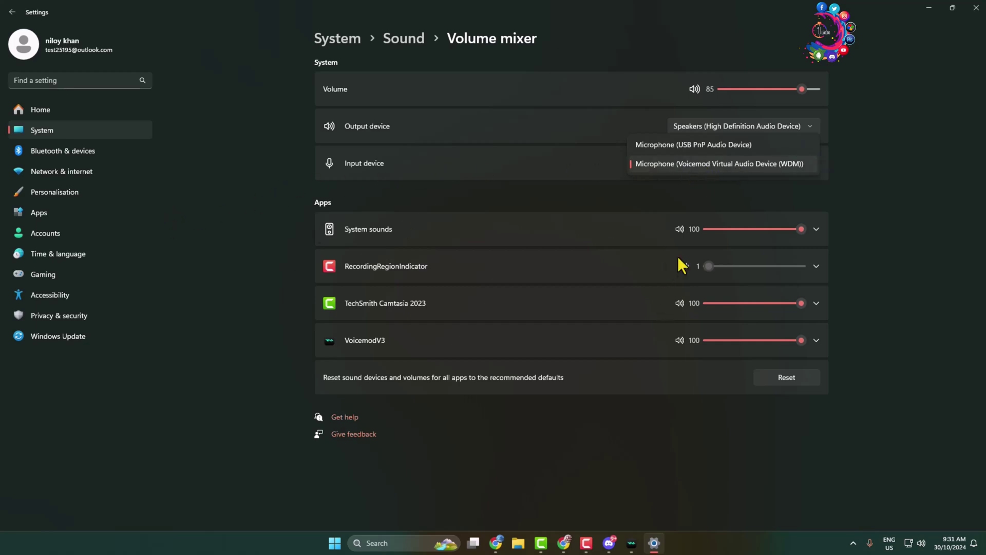
{"action": "left_click", "coordinate": [723, 165]}
Close Settings, set Voicemod's input to Microphone (USB PnP Audio Device), then switch to Discord
{"action": "left_click", "coordinate": [976, 8]}
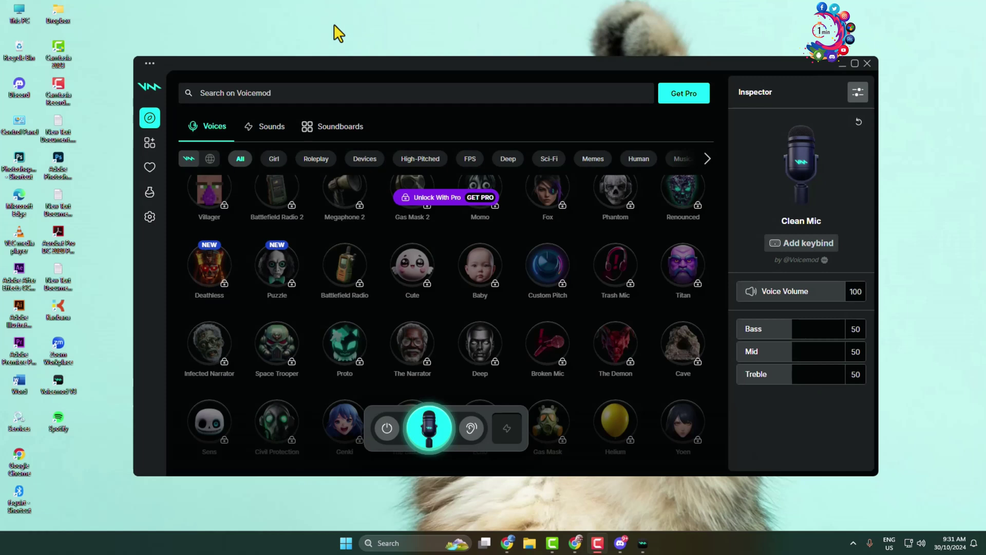
{"action": "left_click_drag", "start_coordinate": [316, 69], "coordinate": [370, 64]}
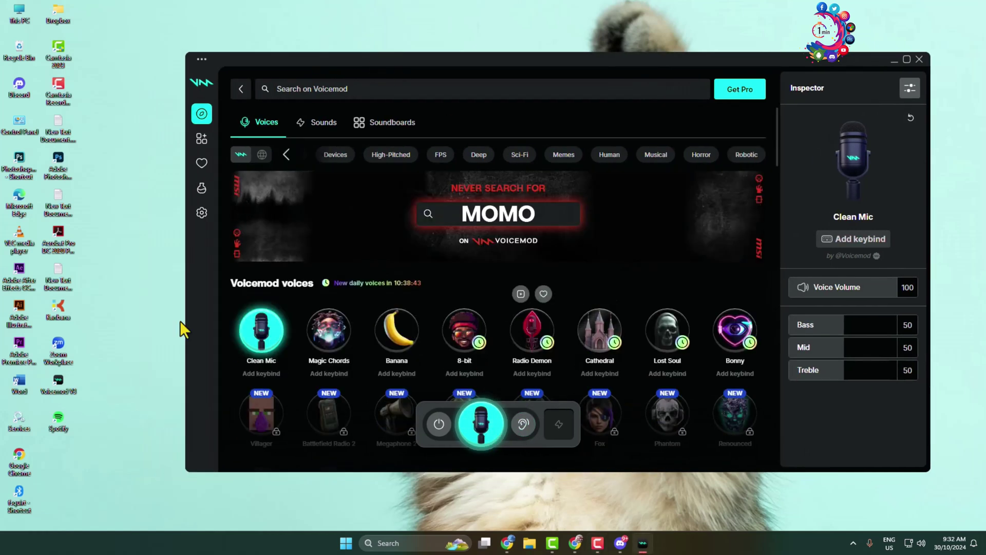
{"action": "left_click", "coordinate": [202, 214]}
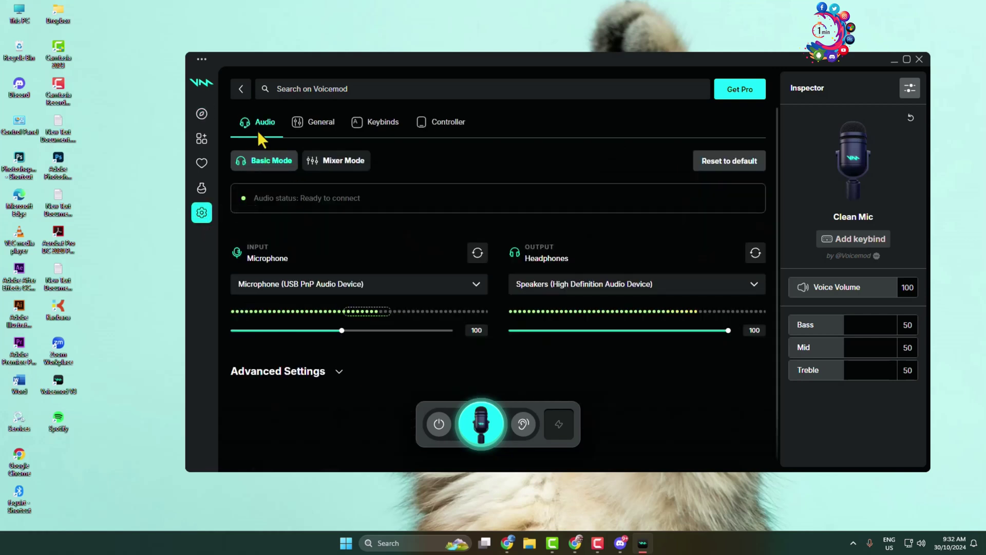
{"action": "scroll", "coordinate": [533, 334], "scroll_direction": "down", "scroll_amount": 1}
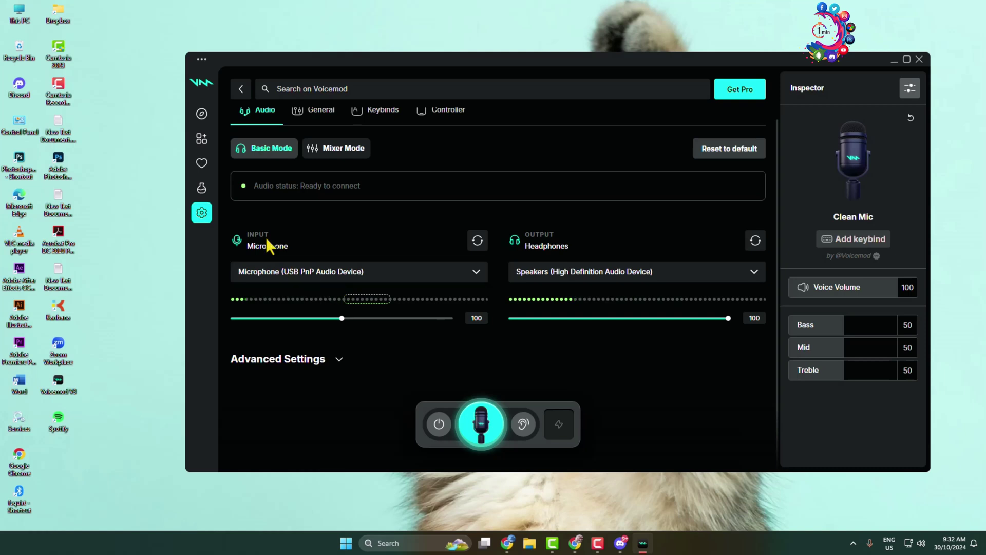
{"action": "left_click", "coordinate": [355, 275]}
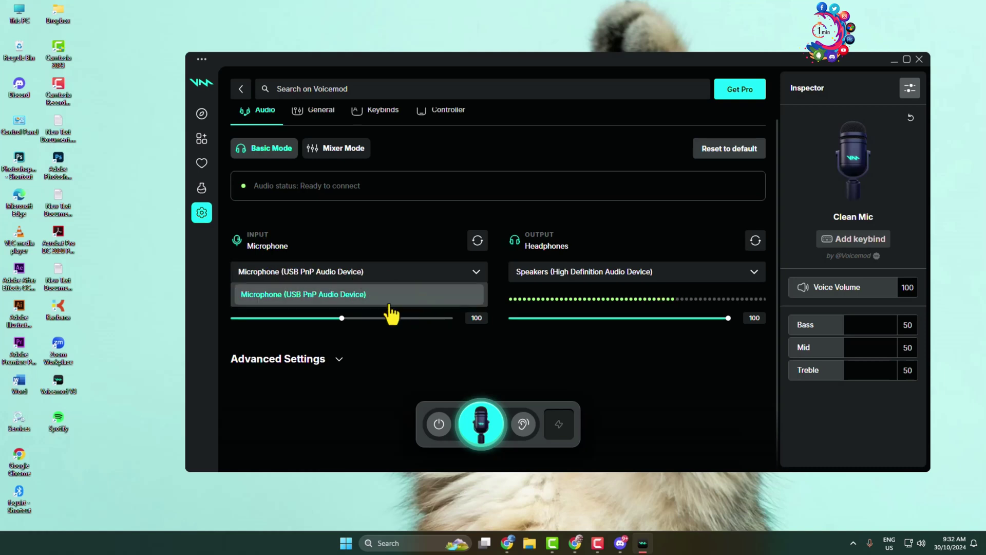
{"action": "left_click", "coordinate": [308, 300]}
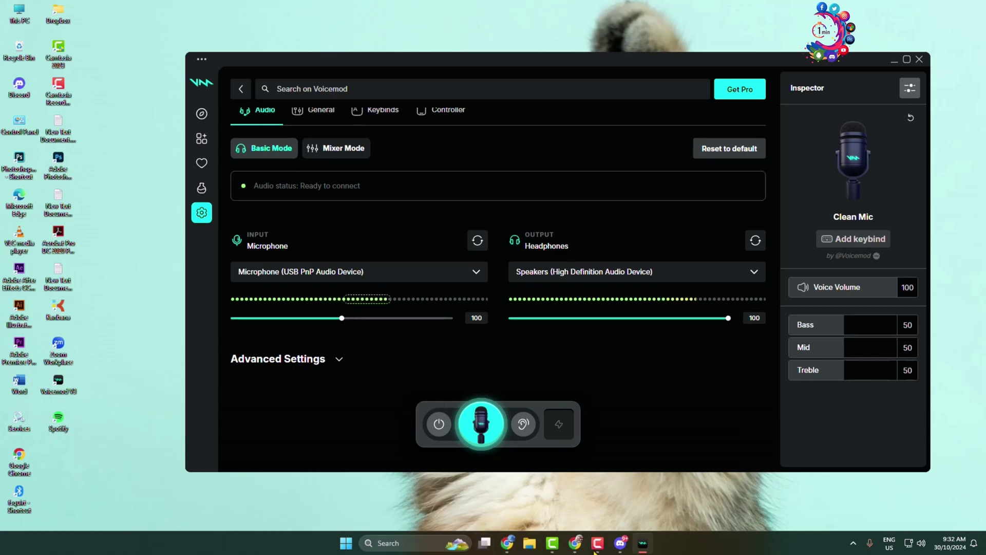
{"action": "left_click", "coordinate": [621, 543]}
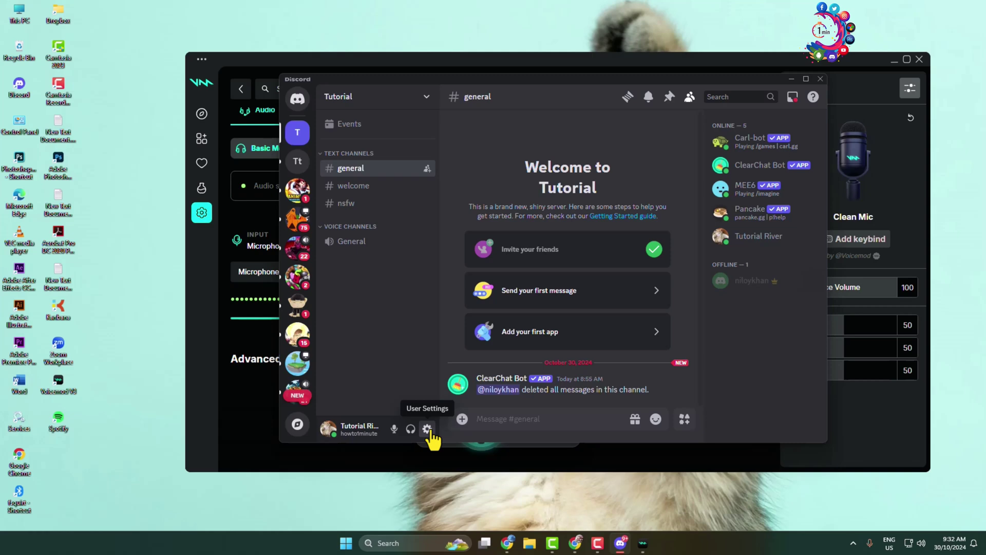
Set Discord's Voice & Video input to Default (Microphone (Voicemod Virtual Audio Device (WDM)))
{"action": "left_click", "coordinate": [428, 430]}
{"action": "scroll", "coordinate": [349, 242], "scroll_direction": "down", "scroll_amount": 3}
{"action": "scroll", "coordinate": [349, 241], "scroll_direction": "down", "scroll_amount": 4}
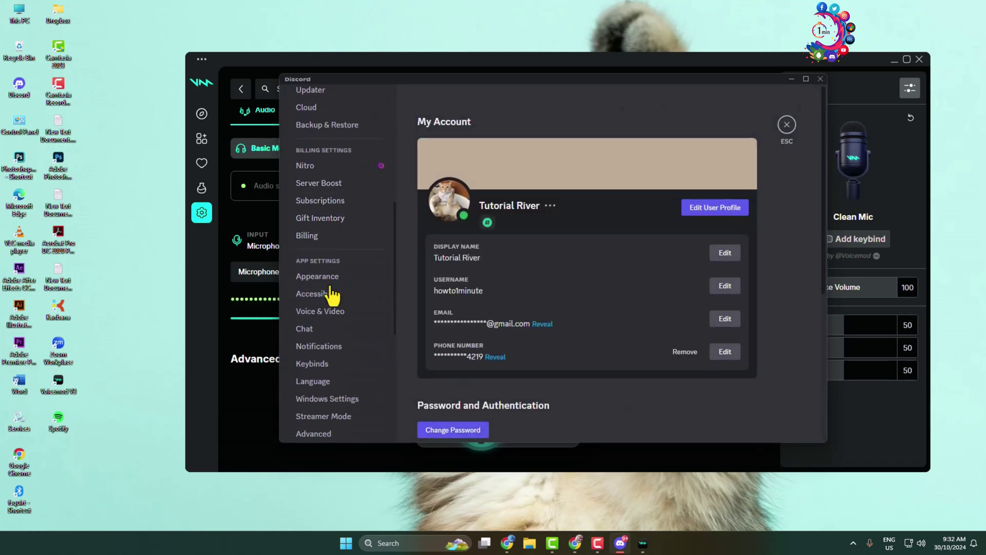
{"action": "left_click", "coordinate": [326, 312]}
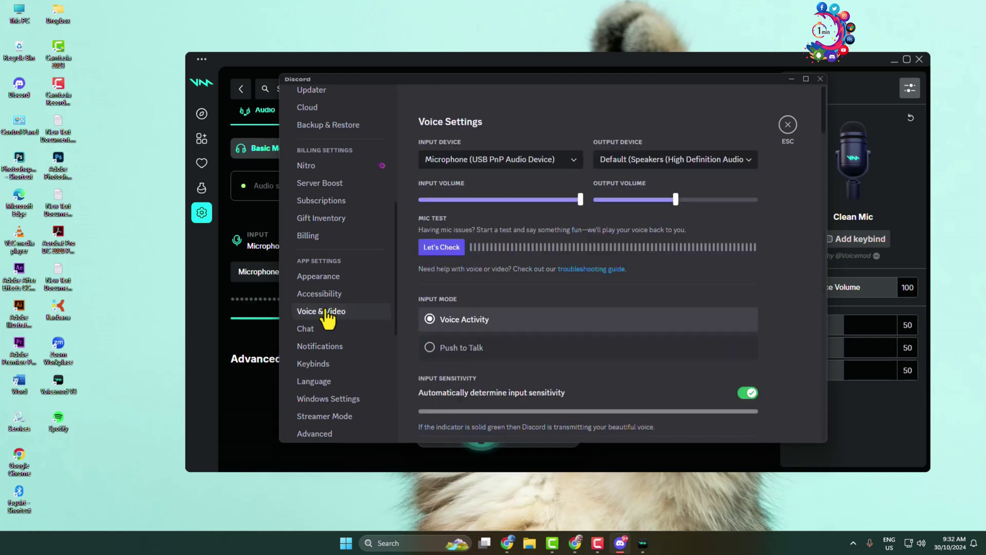
{"action": "left_click", "coordinate": [511, 161]}
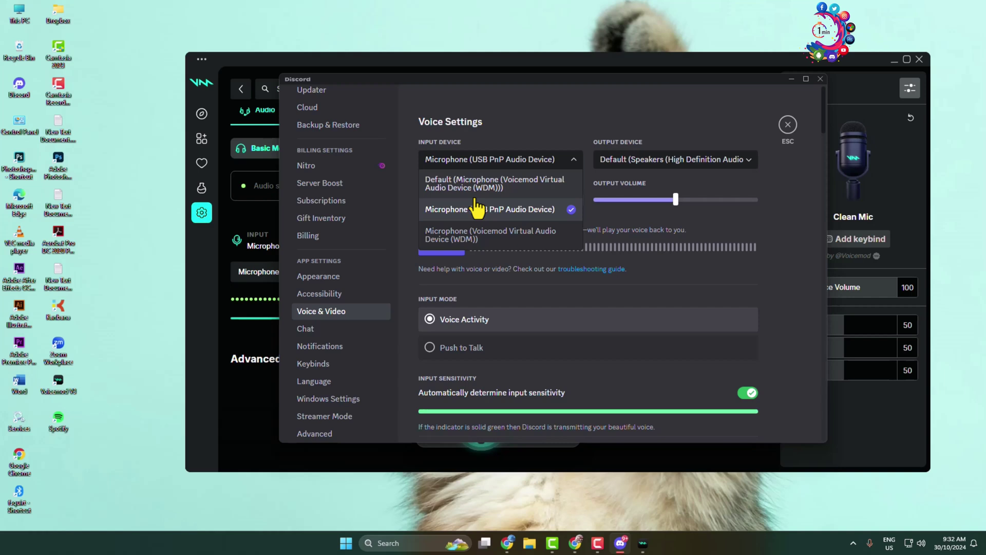
{"action": "left_click", "coordinate": [504, 194]}
{"action": "left_click", "coordinate": [537, 161]}
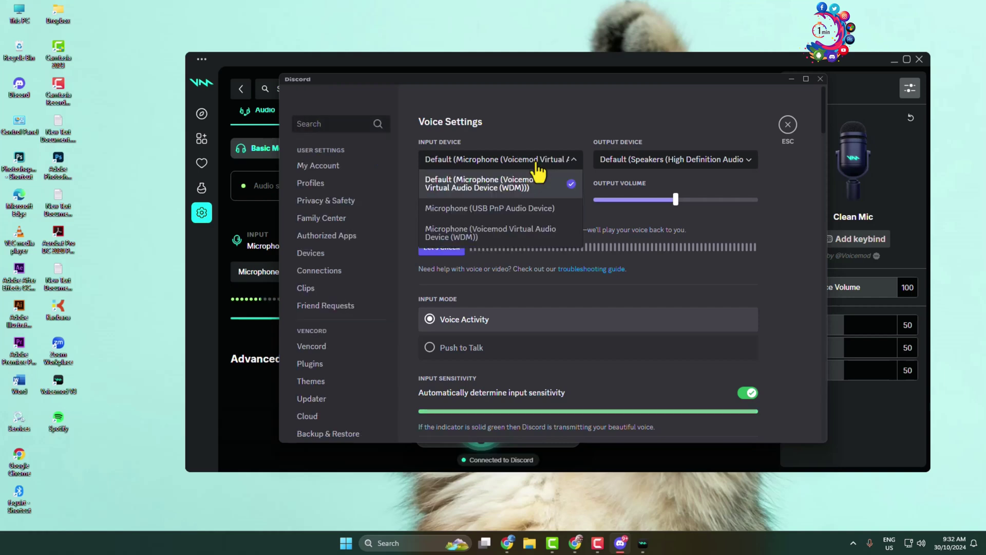
{"action": "left_click", "coordinate": [522, 189]}
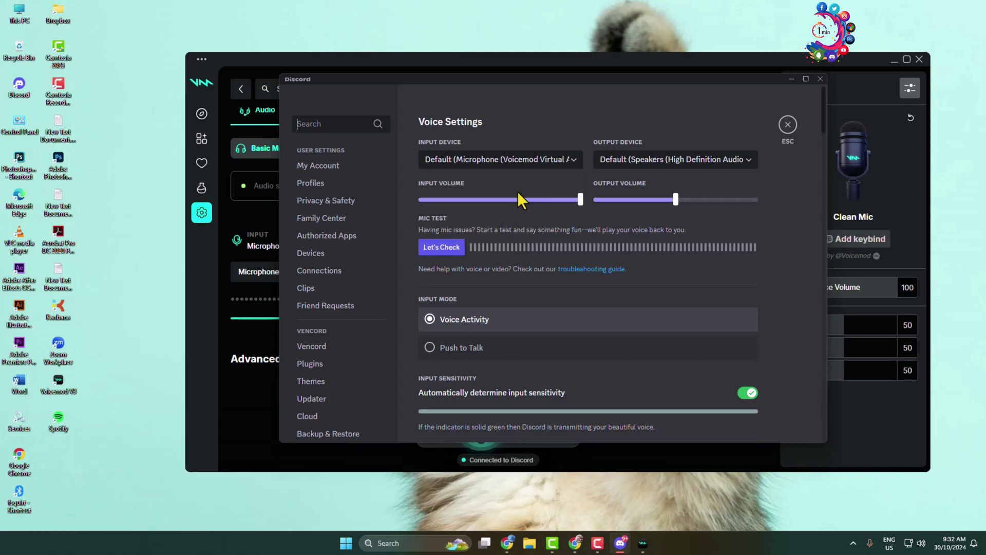
{"action": "left_click", "coordinate": [788, 124]}
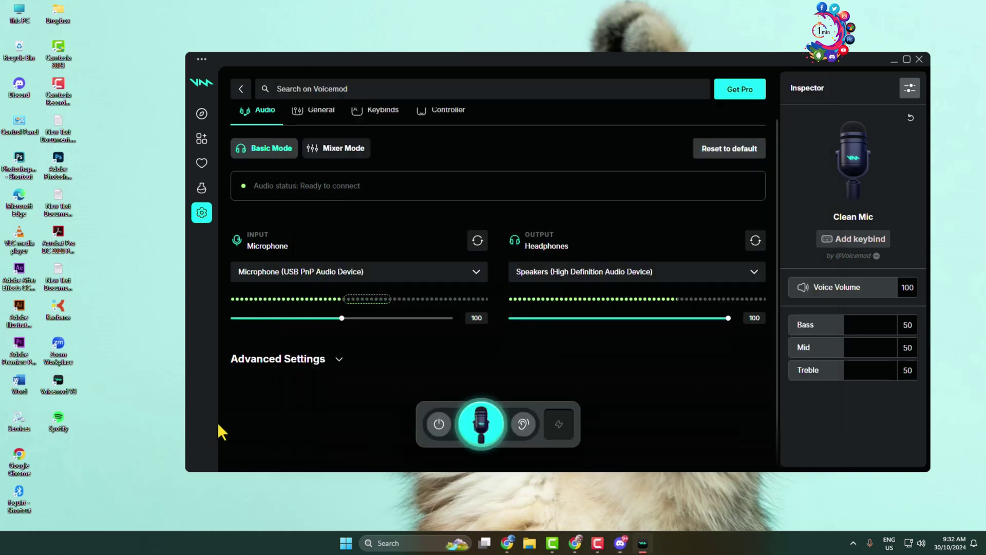
Bring Voicemod in front of Discord and browse its Voices library, leaving Clean Mic active
{"action": "left_click", "coordinate": [218, 422]}
{"action": "left_click", "coordinate": [202, 115]}
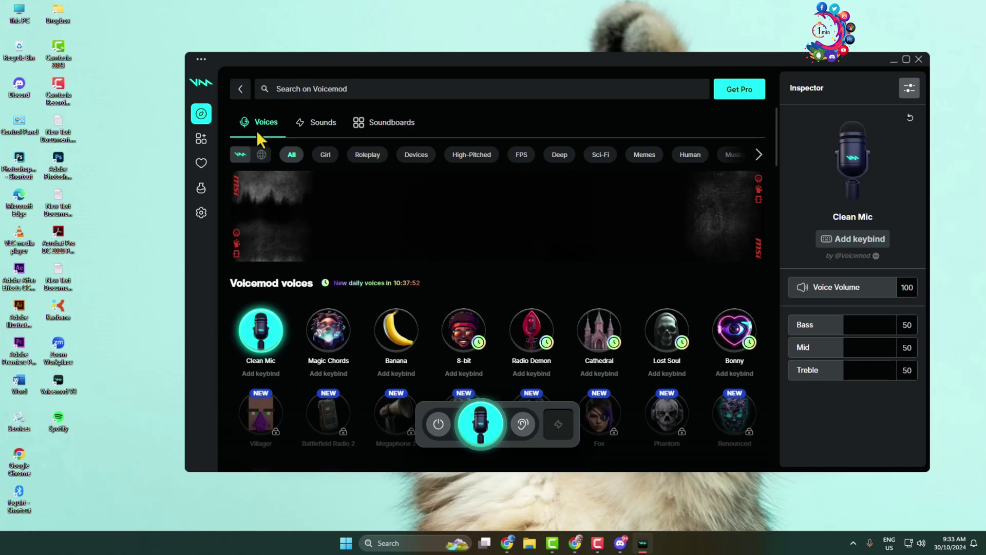
{"action": "scroll", "coordinate": [578, 316], "scroll_direction": "down", "scroll_amount": 1}
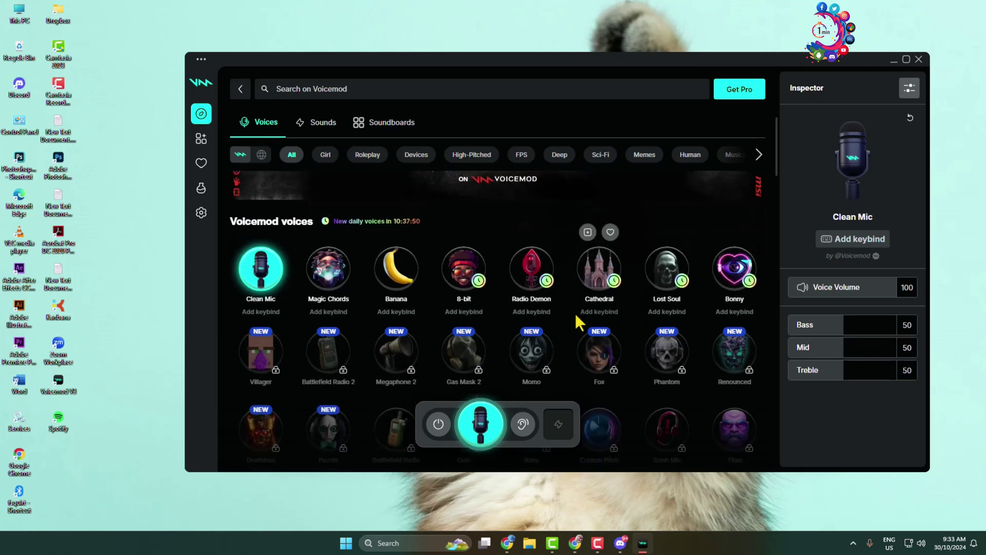
{"action": "scroll", "coordinate": [726, 343], "scroll_direction": "down", "scroll_amount": 3}
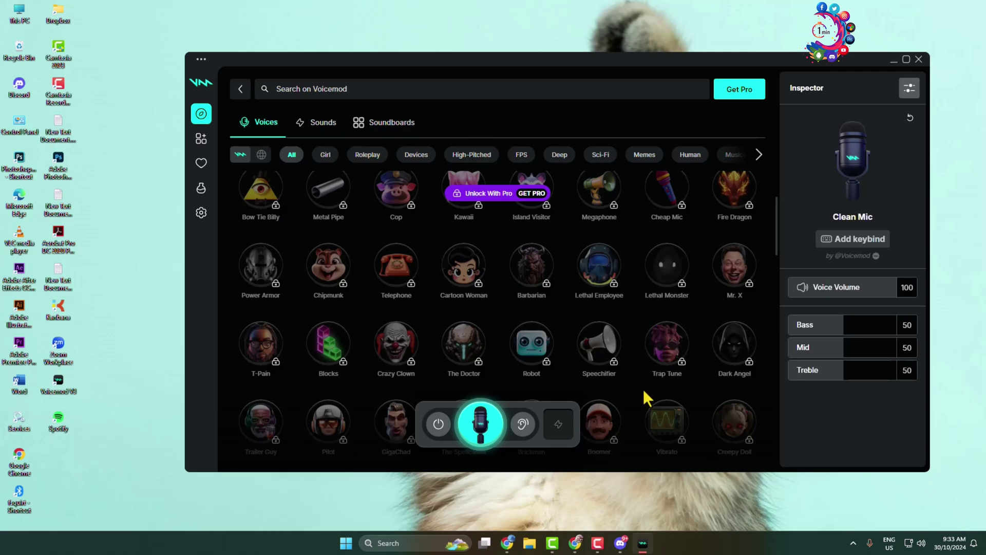
{"action": "scroll", "coordinate": [643, 389], "scroll_direction": "up", "scroll_amount": 3}
{"action": "scroll", "coordinate": [643, 389], "scroll_direction": "up", "scroll_amount": 1}
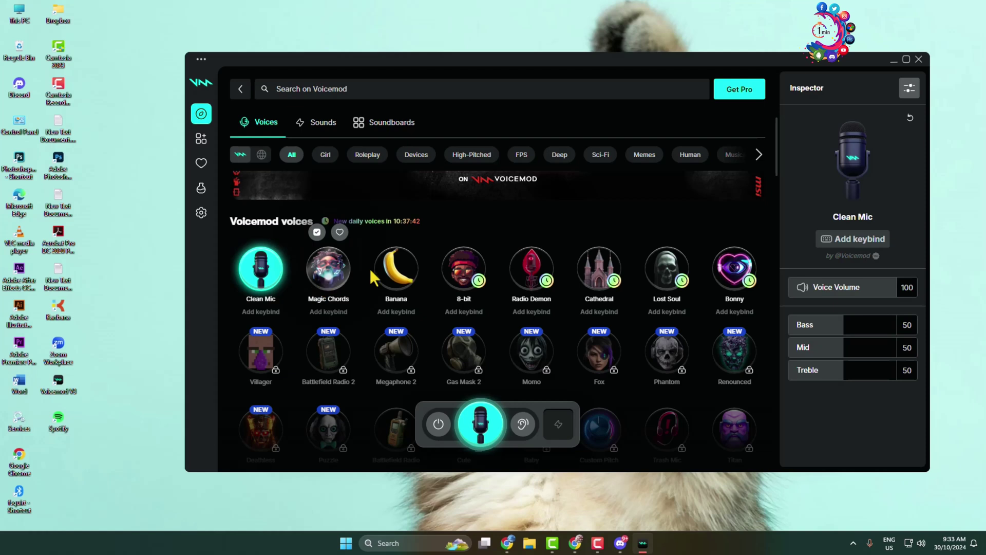
{"action": "mouse_move", "coordinate": [326, 282]}
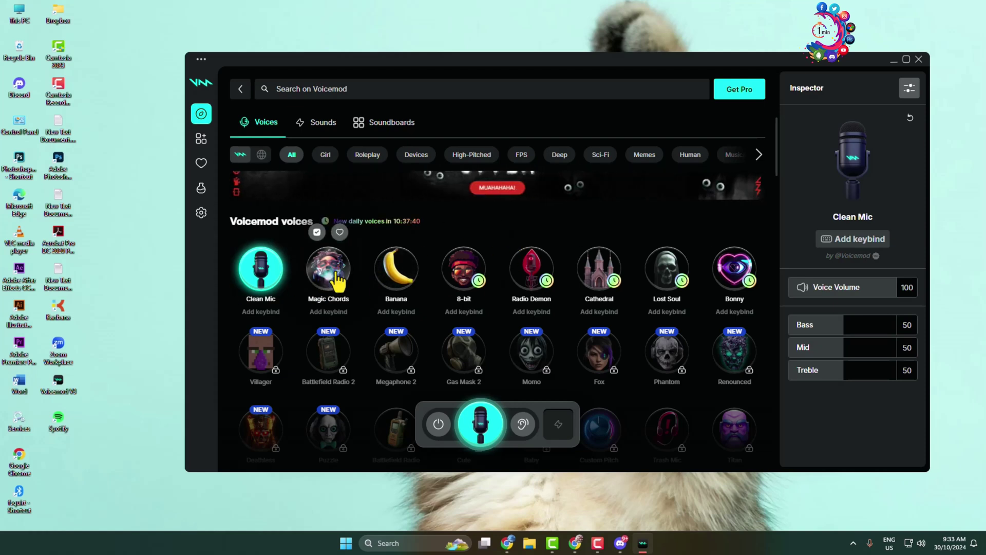
{"action": "mouse_move", "coordinate": [395, 275]}
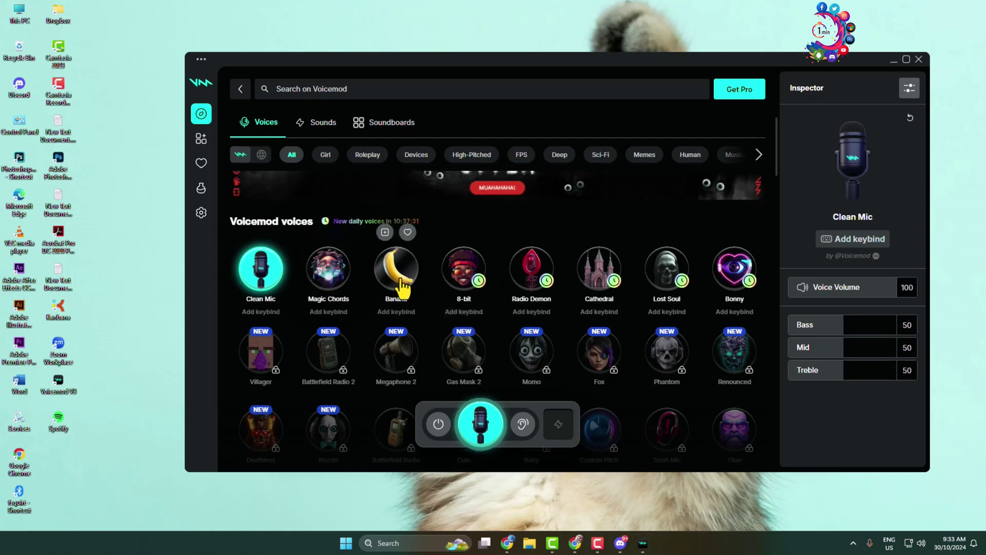